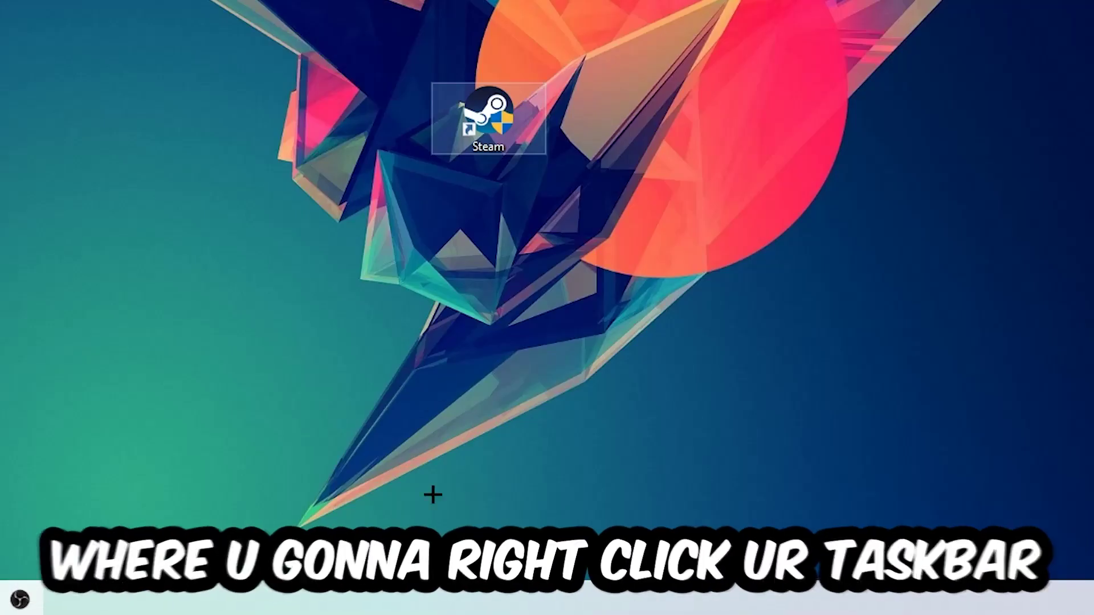
# Launch Task Manager from the taskbar, maximize it to review processes, then close it
pyautogui.rightClick(530, 598)
pyautogui.click(511, 500)
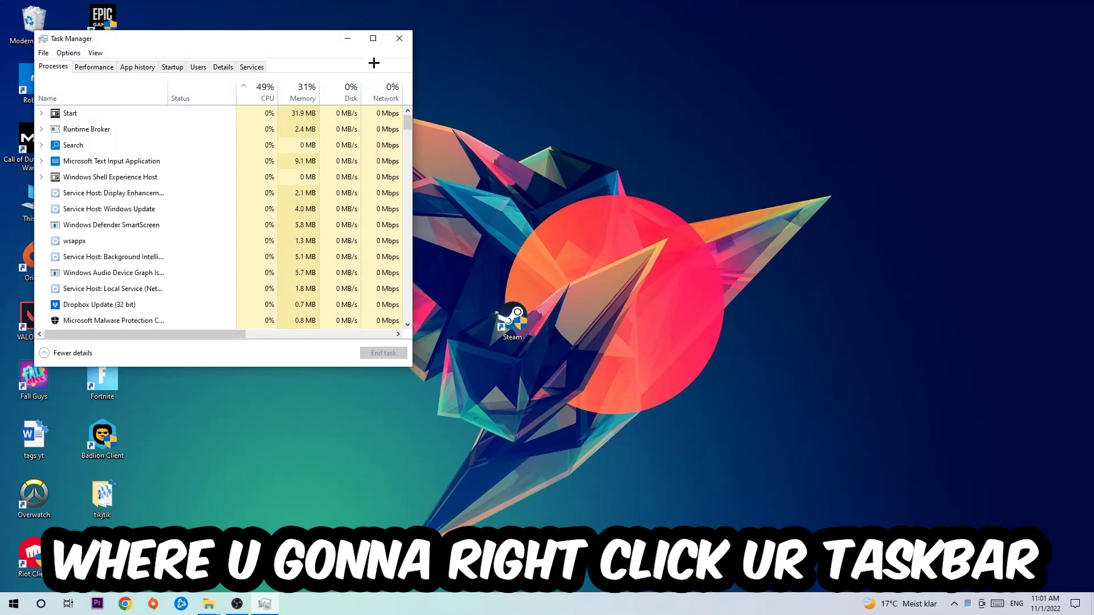
pyautogui.click(374, 45)
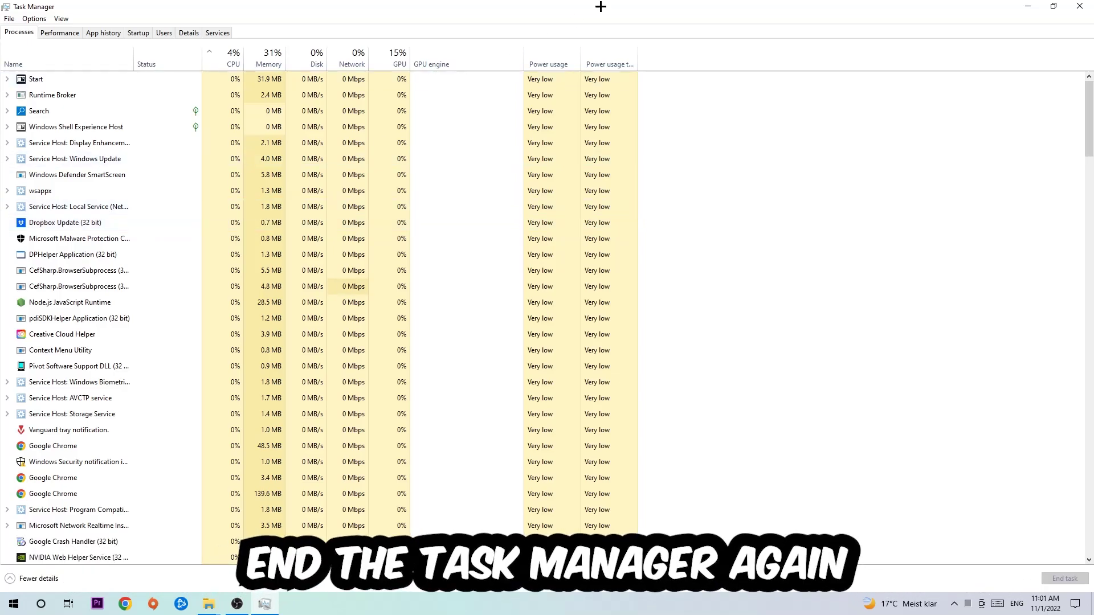
pyautogui.click(1080, 6)
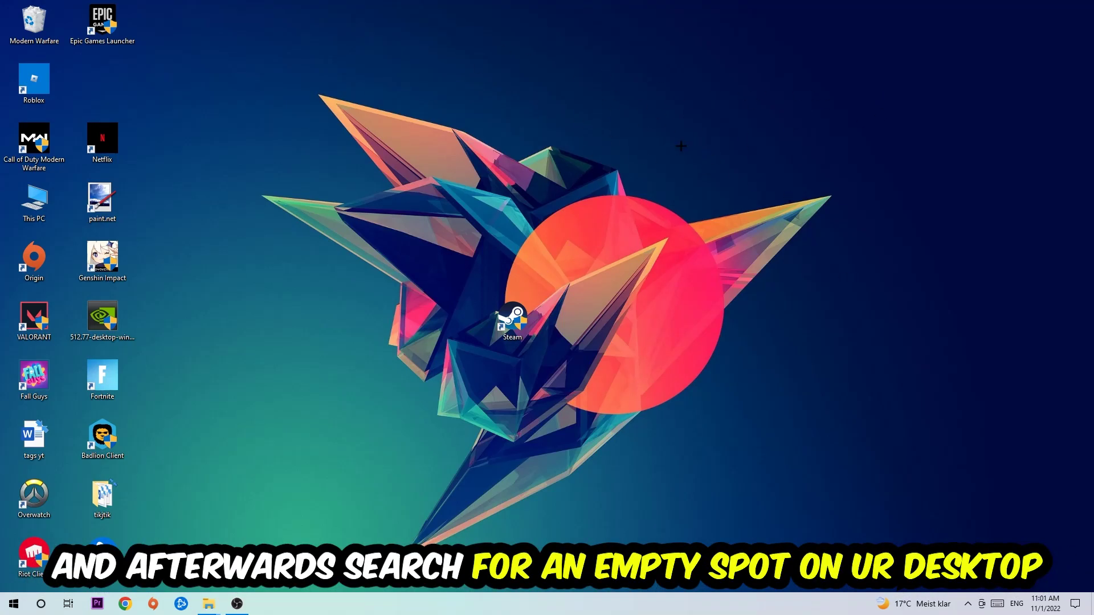
# Open the Display settings page from the desktop's right-click menu
pyautogui.rightClick(682, 147)
pyautogui.moveTo(470, 123)
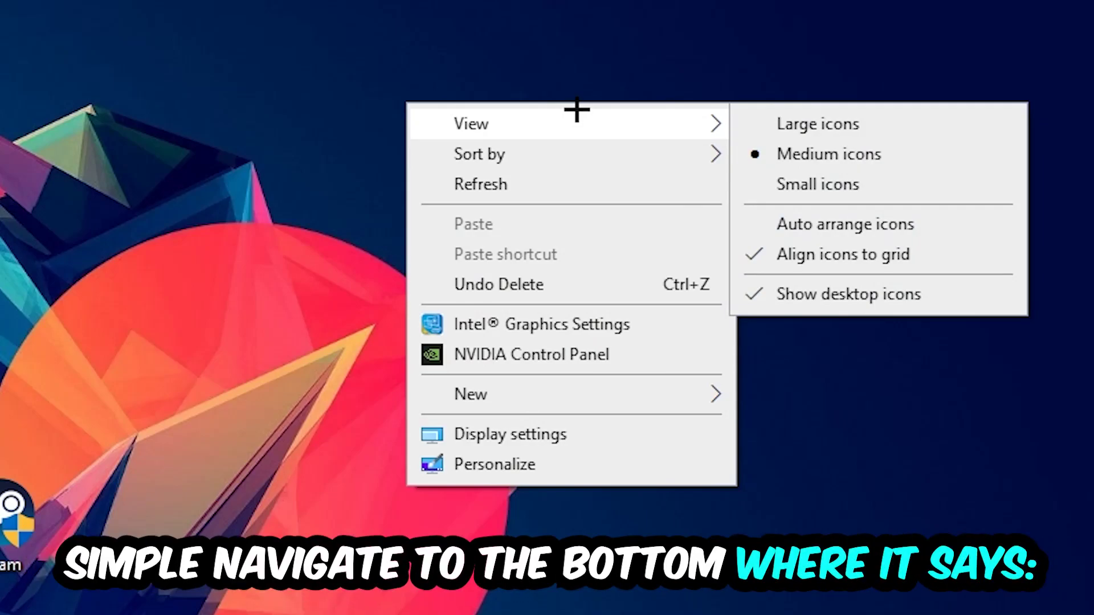
pyautogui.click(552, 434)
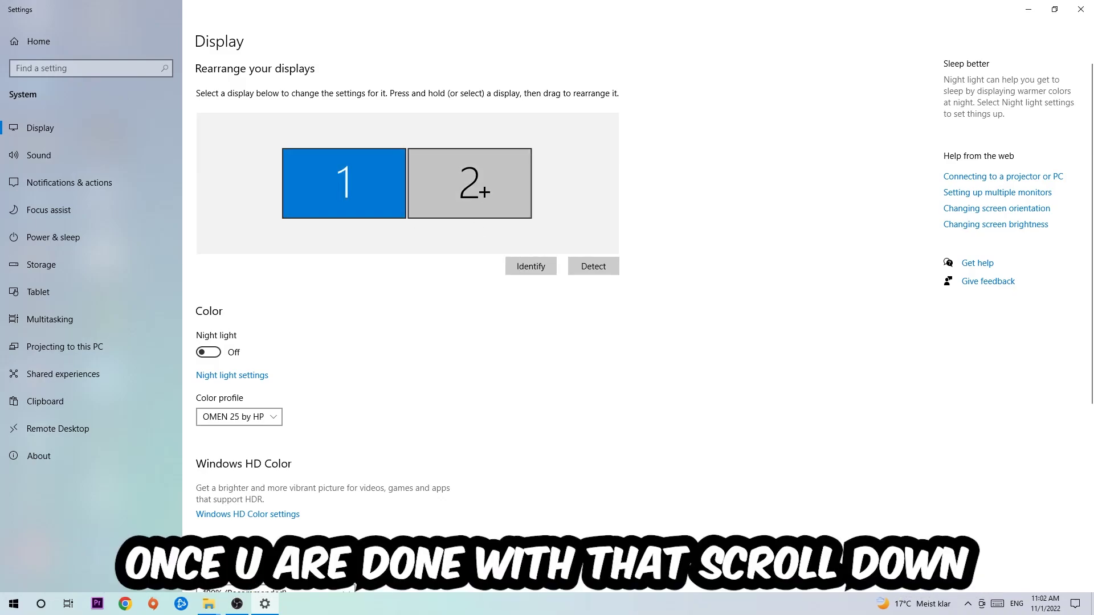
pyautogui.scroll(-4, 483, 193)
pyautogui.scroll(-1, 484, 194)
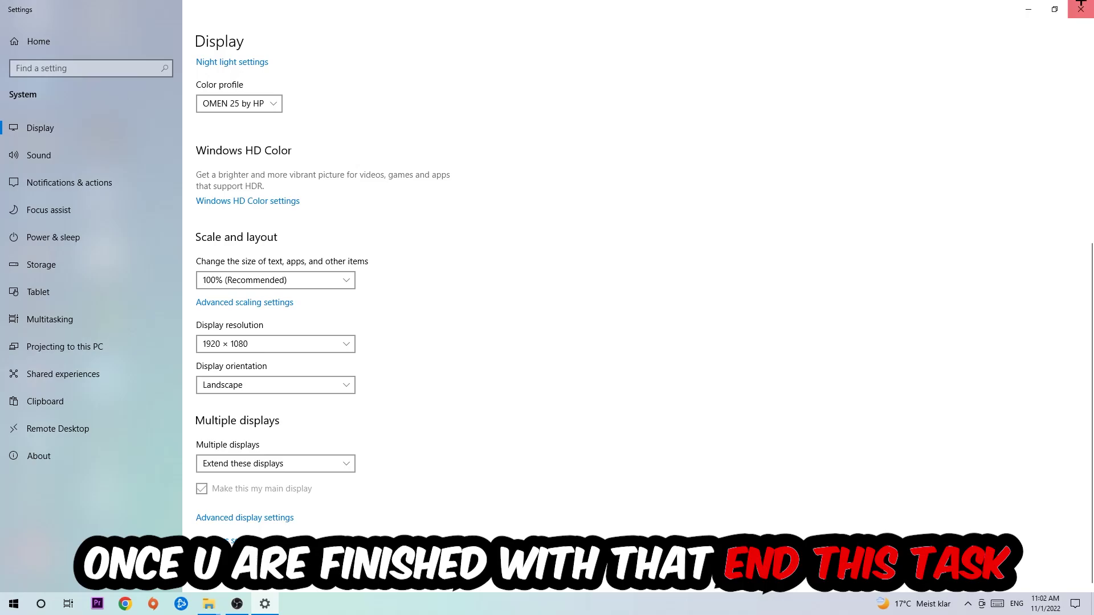
# Close Display settings and go to Start > Settings > Update & Security's Windows Update page
pyautogui.click(1080, 9)
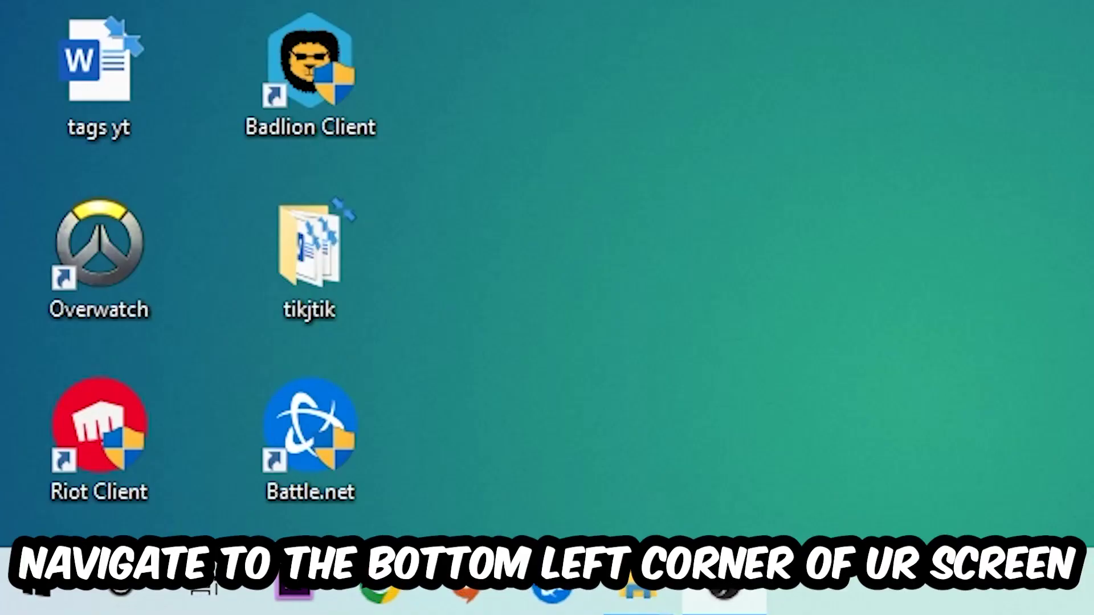
pyautogui.click(34, 598)
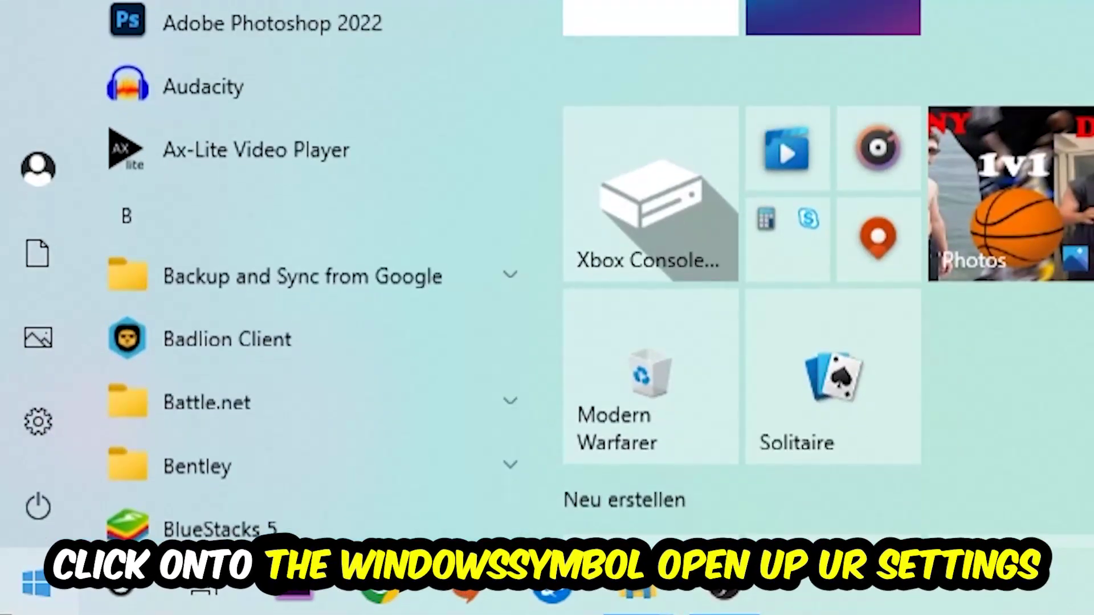
pyautogui.click(35, 419)
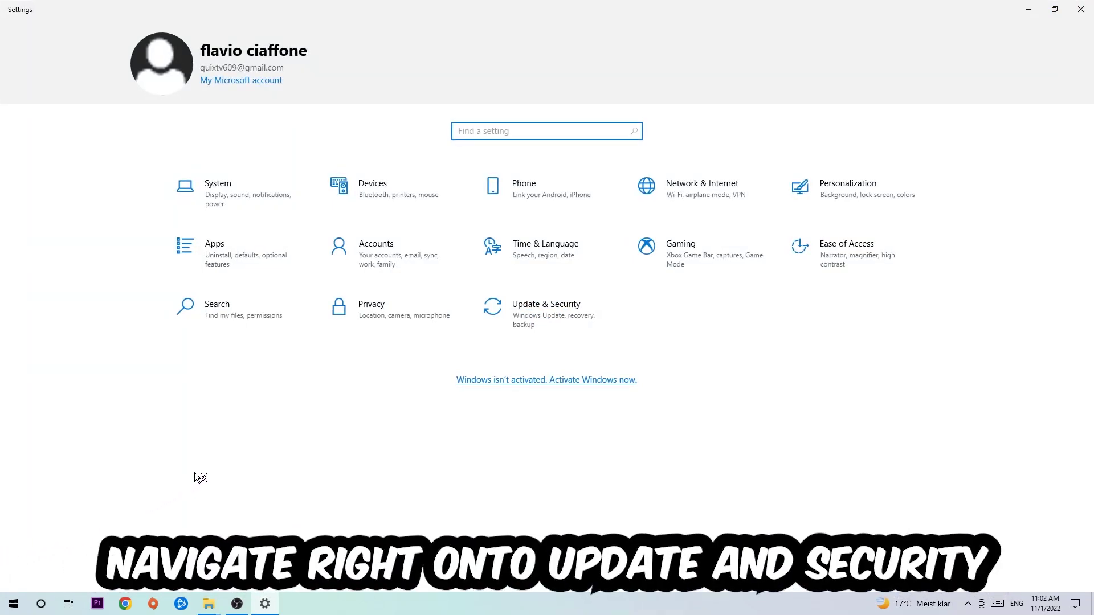
pyautogui.click(539, 311)
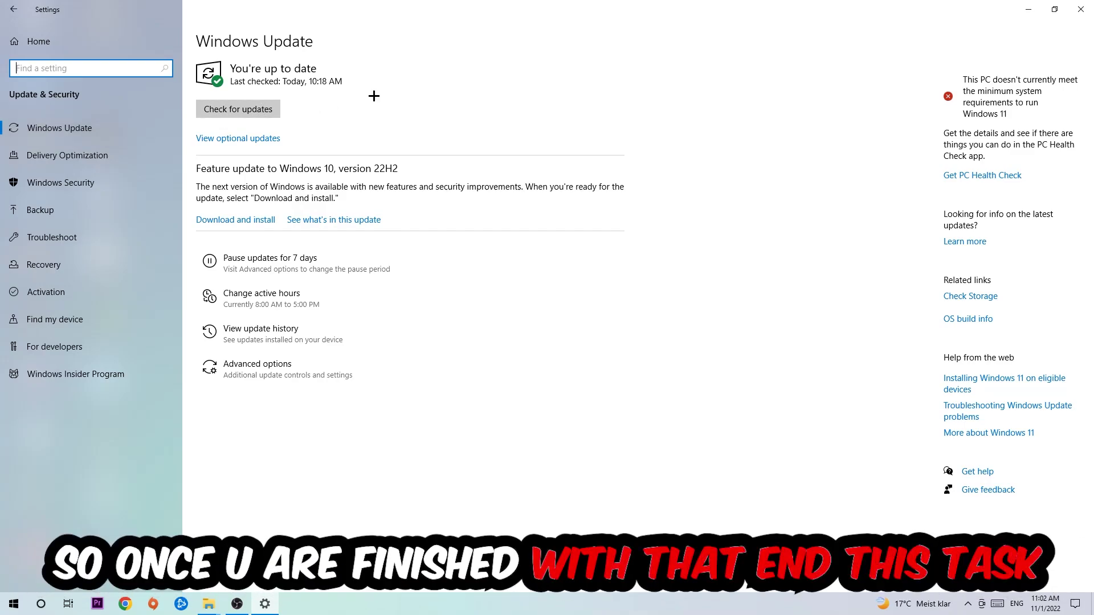
# Close Settings and move the NVIDIA 512.77 driver installer to mid-desktop above Steam
pyautogui.click(1080, 9)
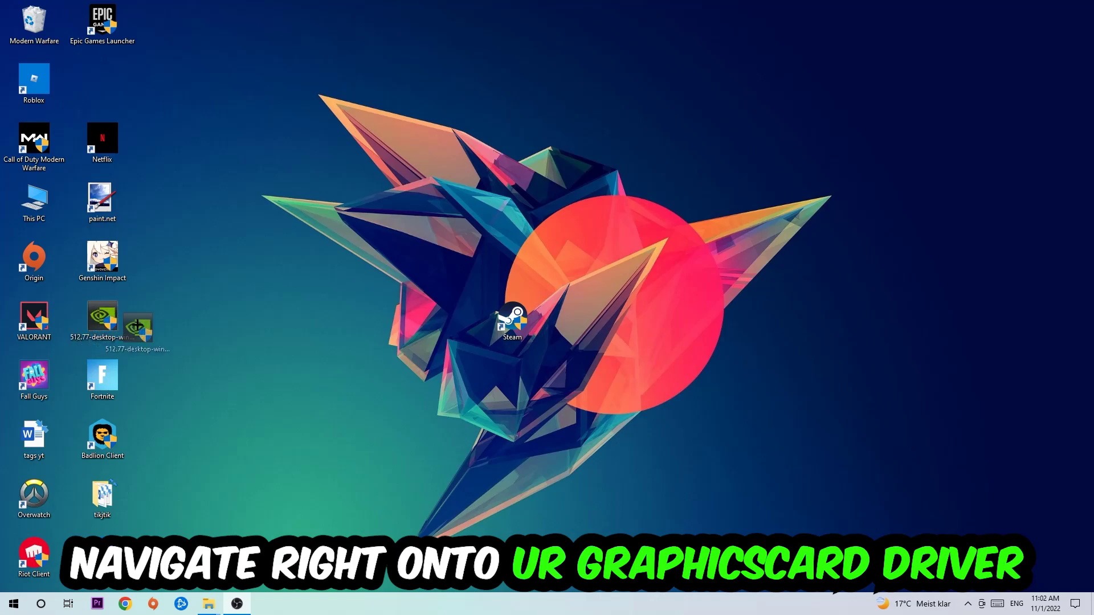
pyautogui.moveTo(102, 318)
pyautogui.mouseDown()
pyautogui.moveTo(444, 205)
pyautogui.moveTo(577, 179)
pyautogui.mouseUp()
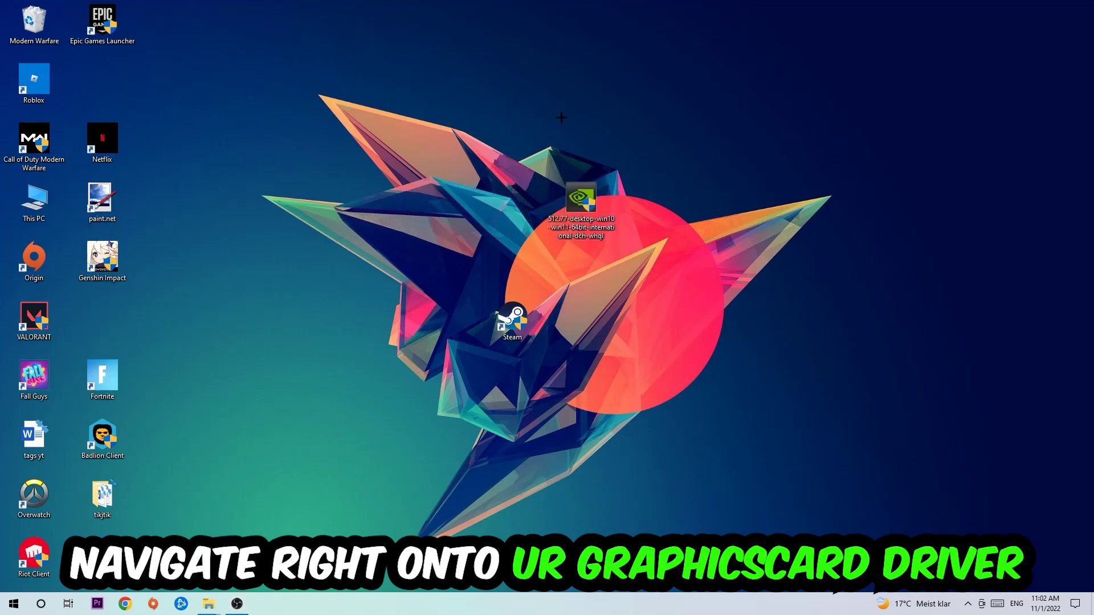
pyautogui.click(454, 135)
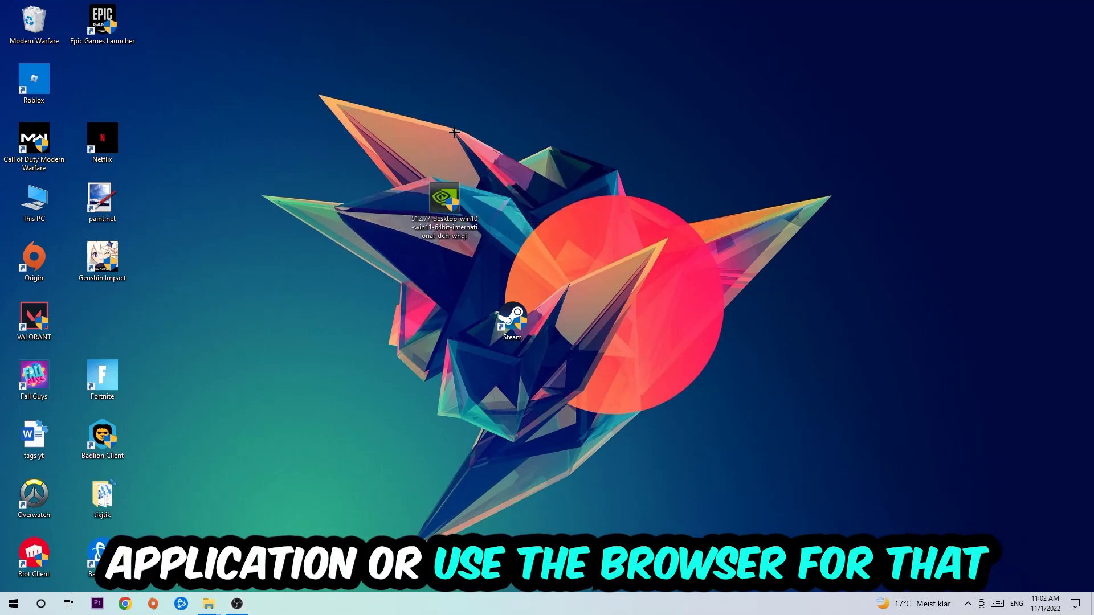